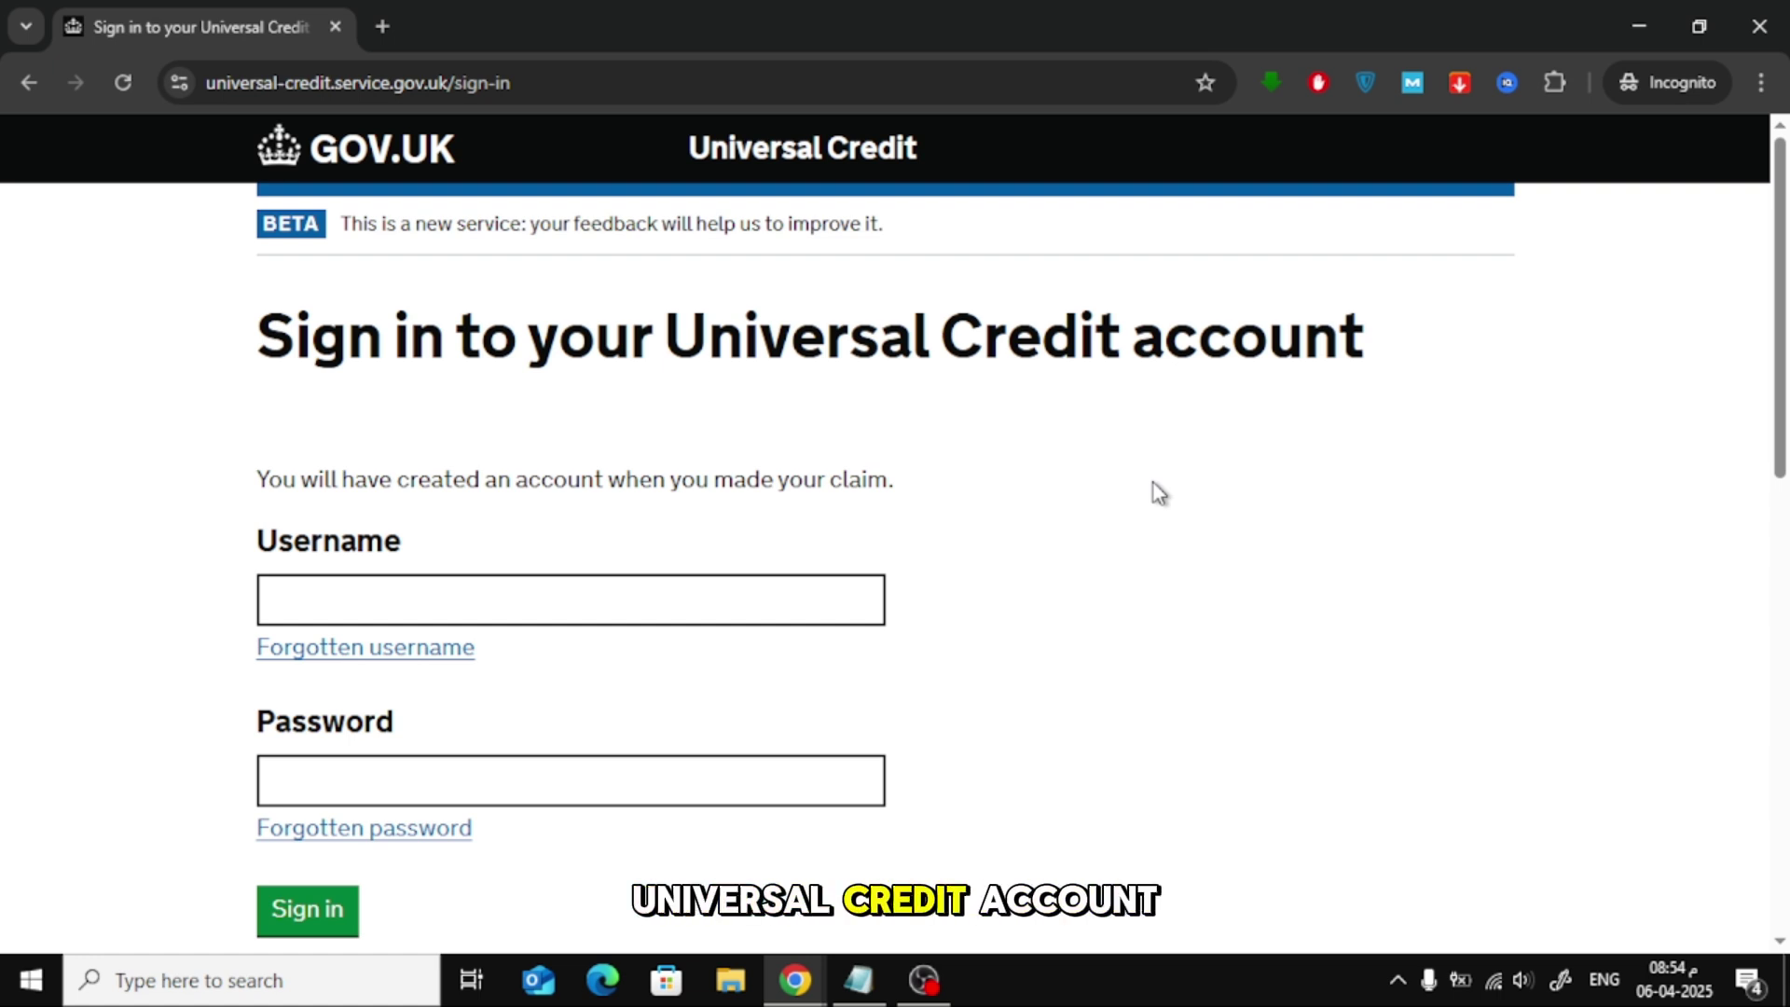
scroll(1158, 492, down, 1)
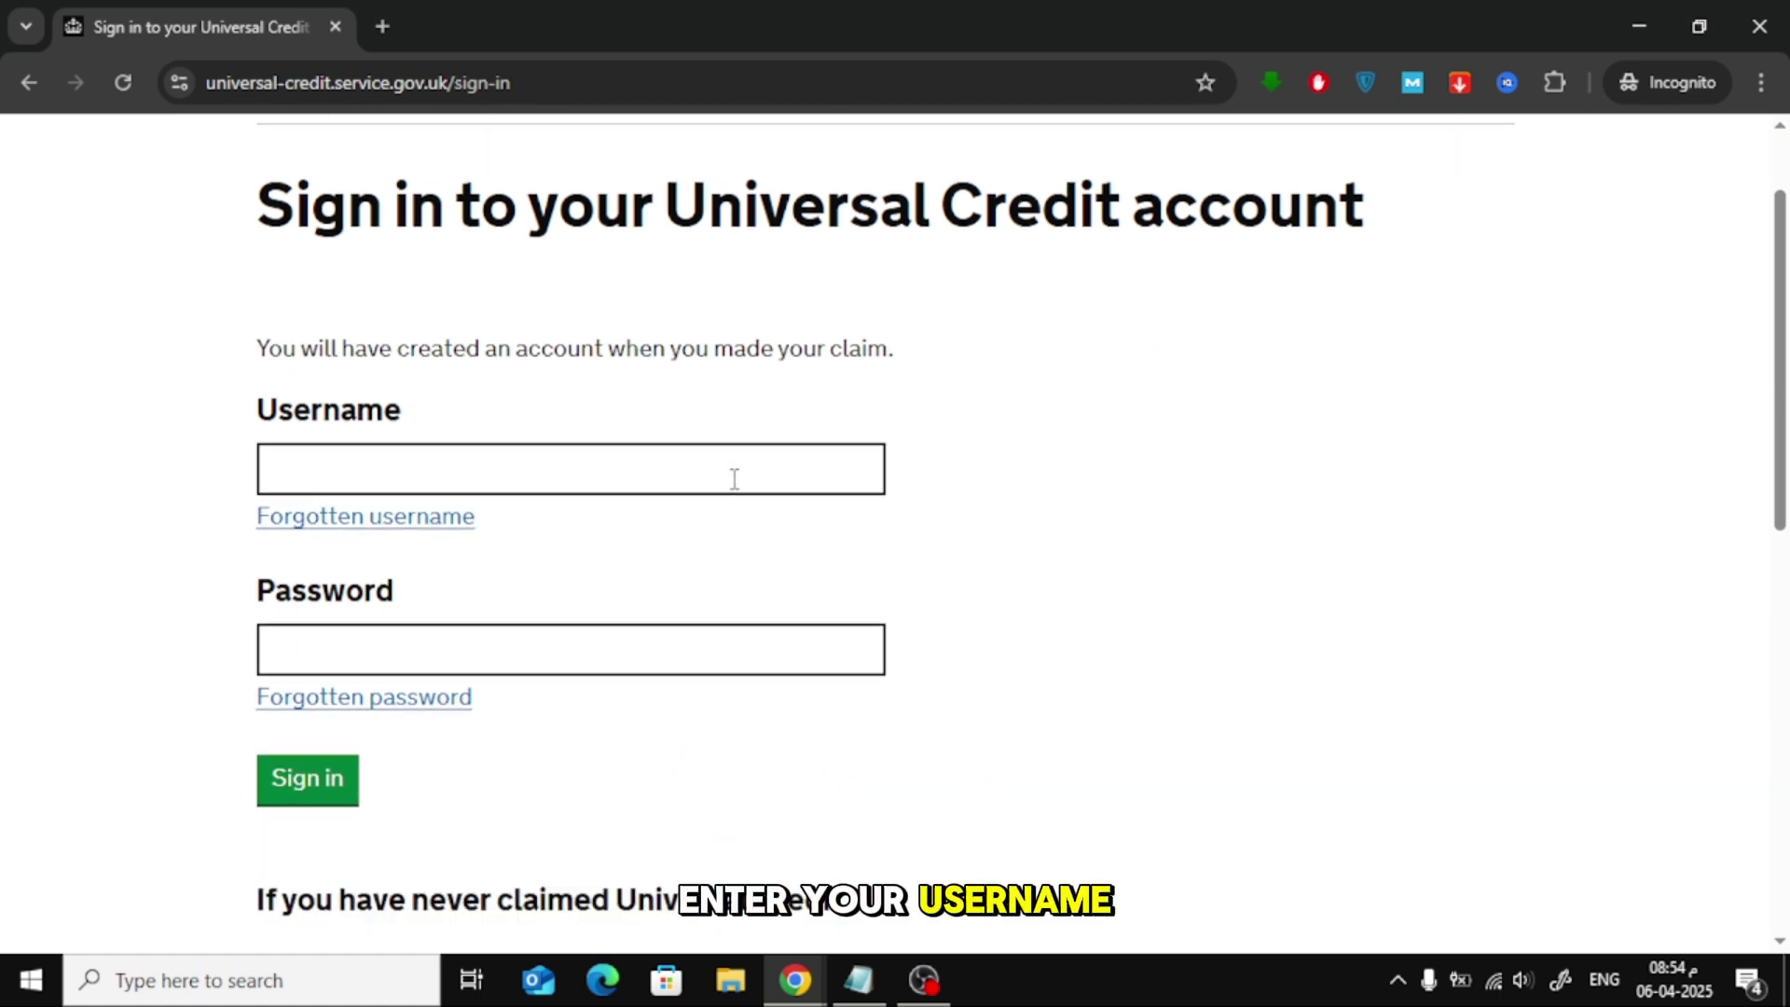
- Select the Username field, then the Password field, then deselect it, leaving both fields empty
click(567, 456)
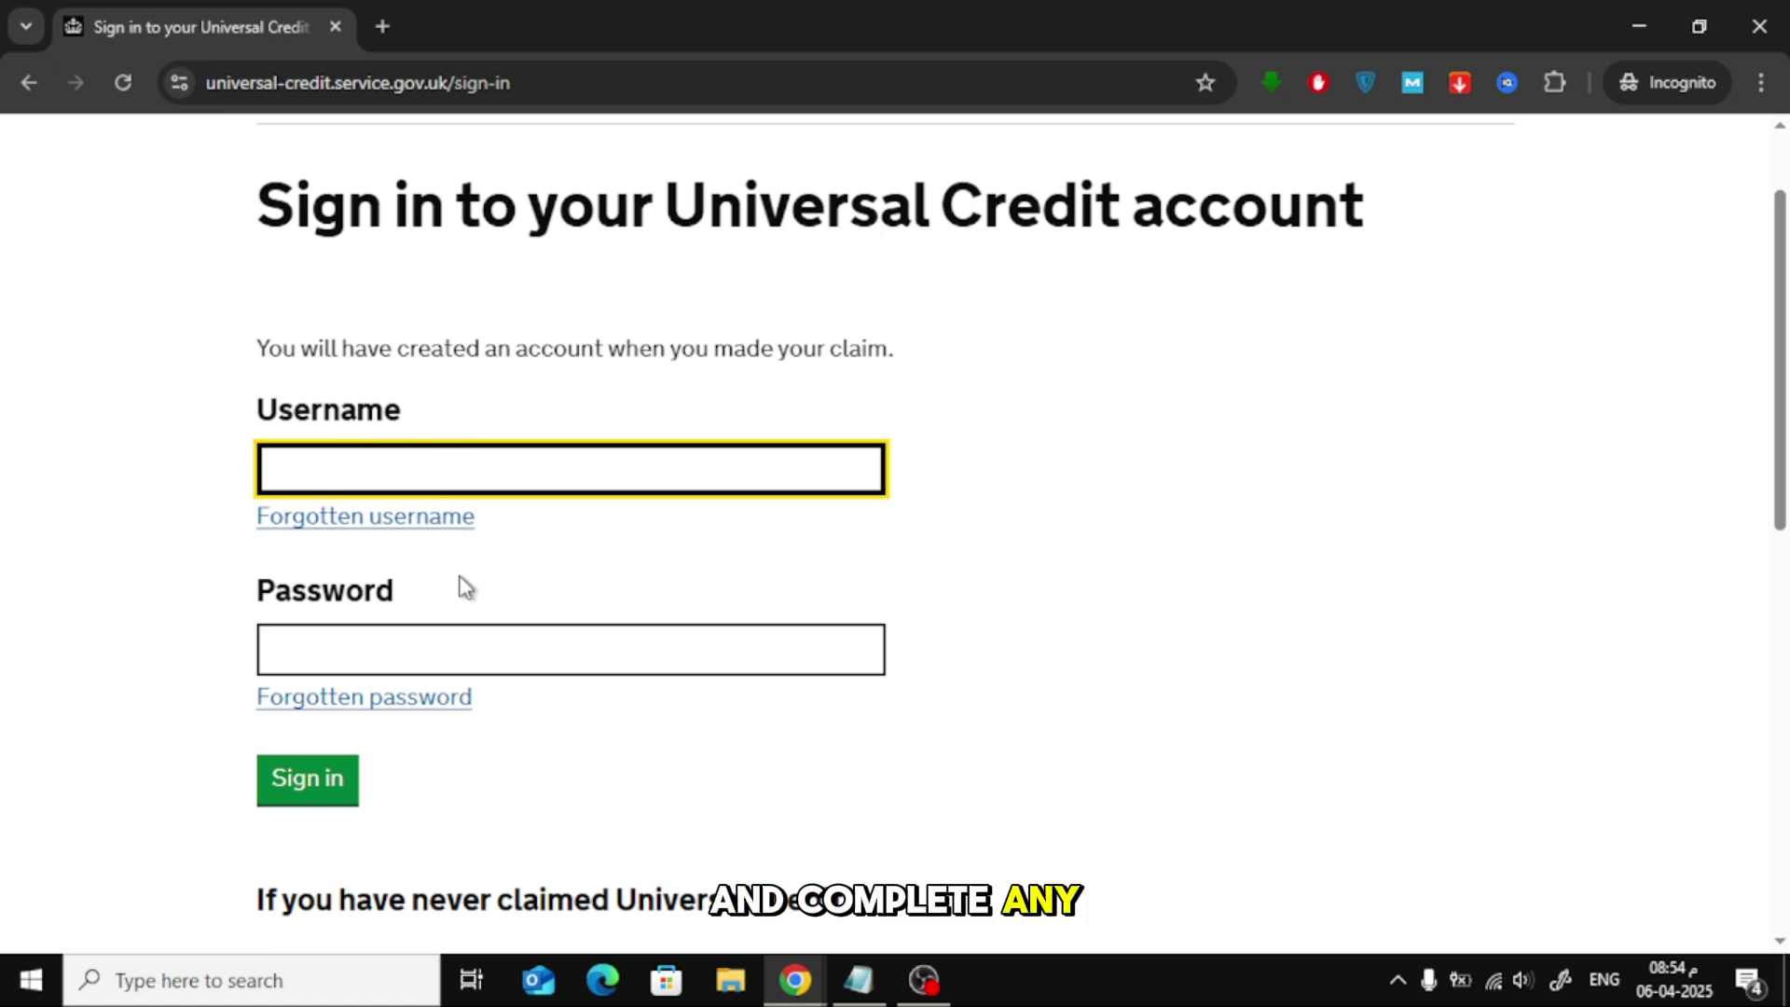
click(392, 632)
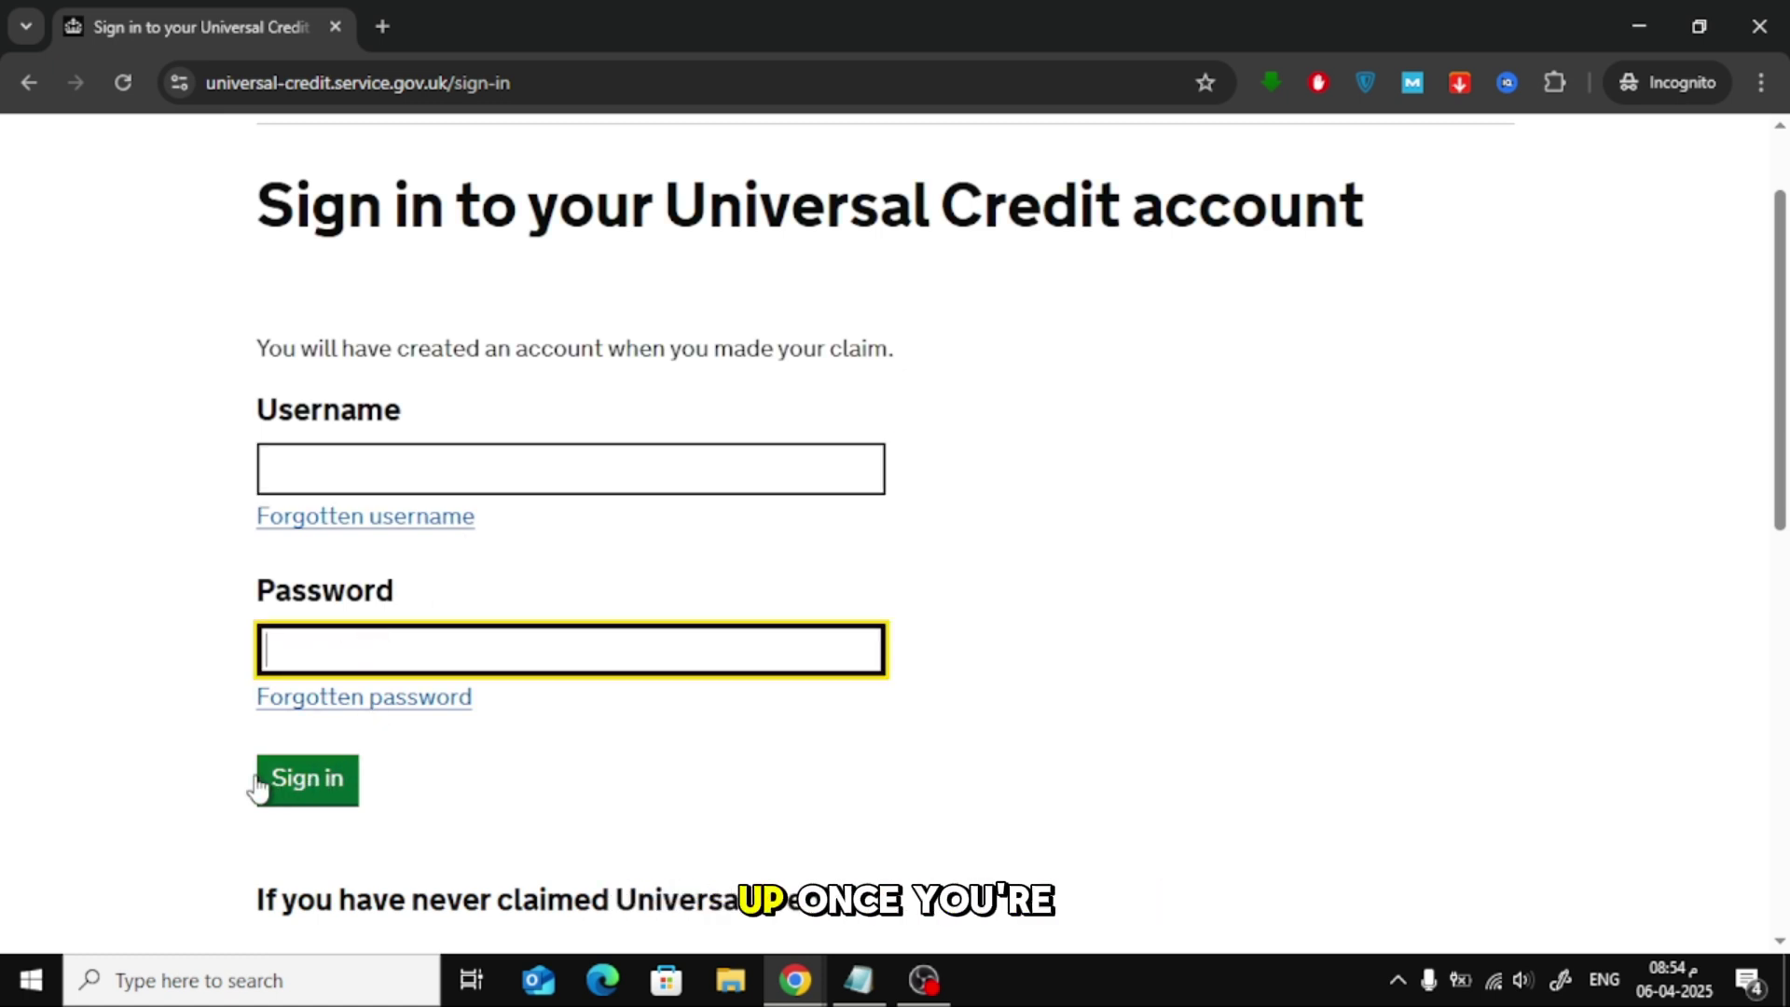
scroll(265, 672, down, 1)
click(559, 648)
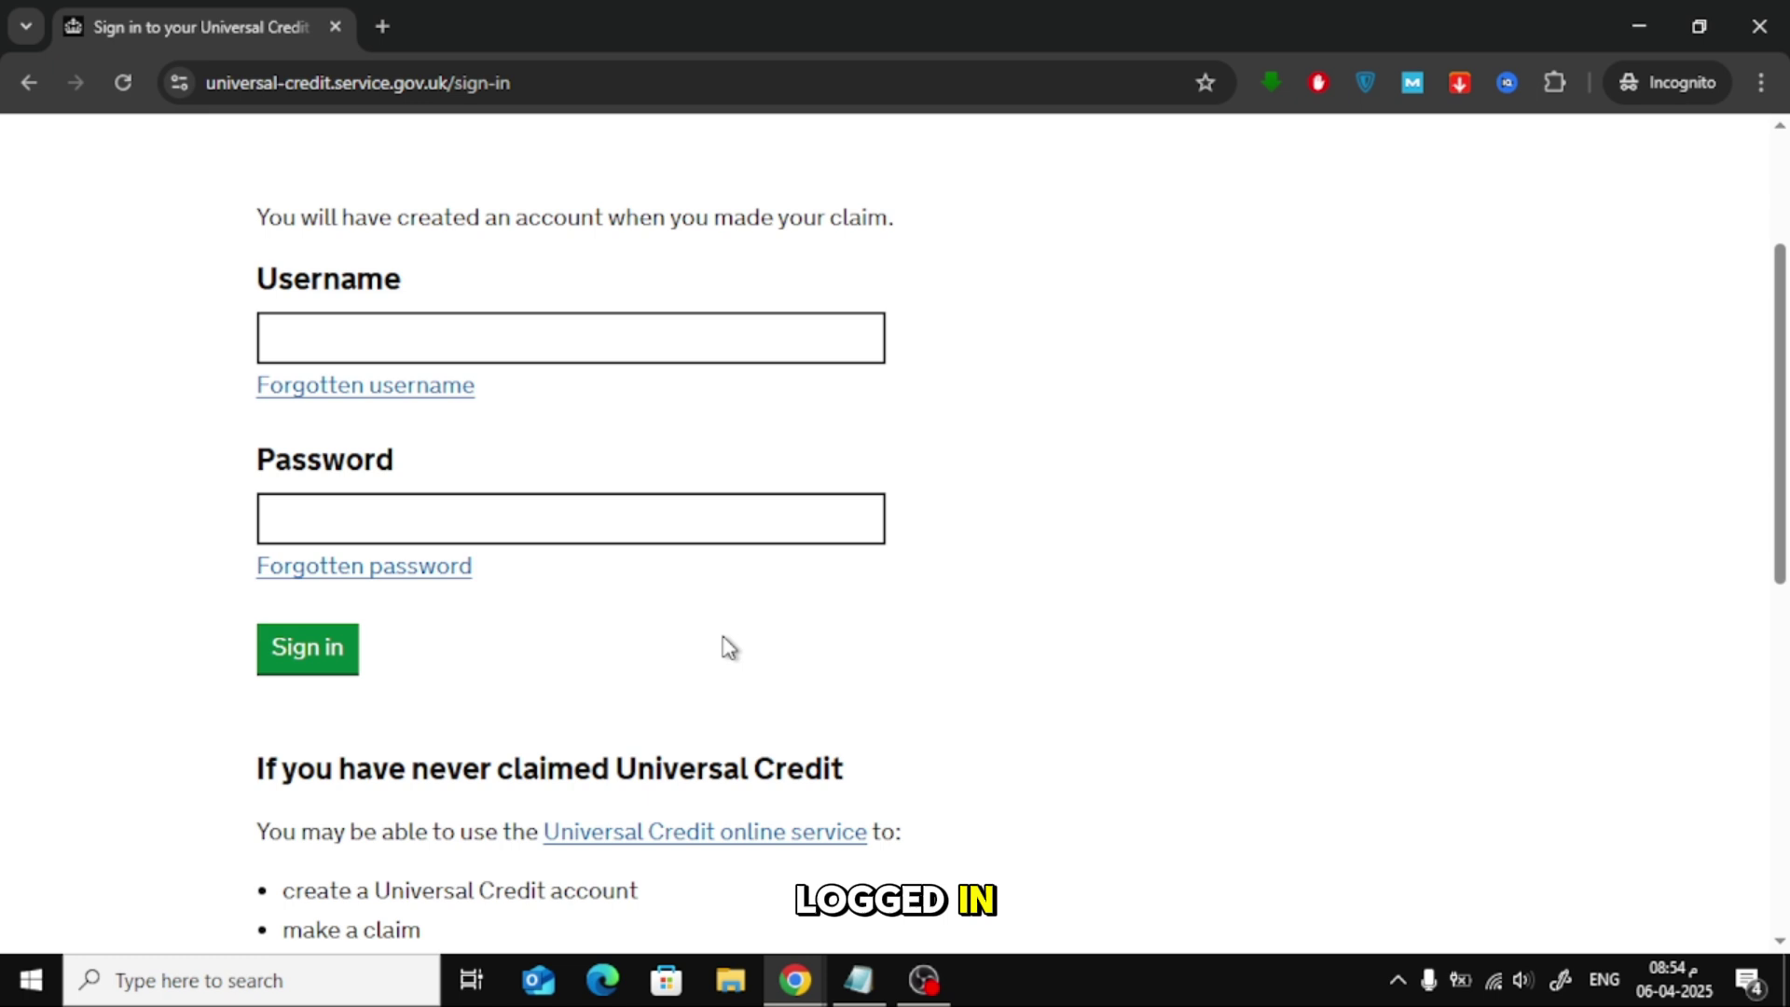